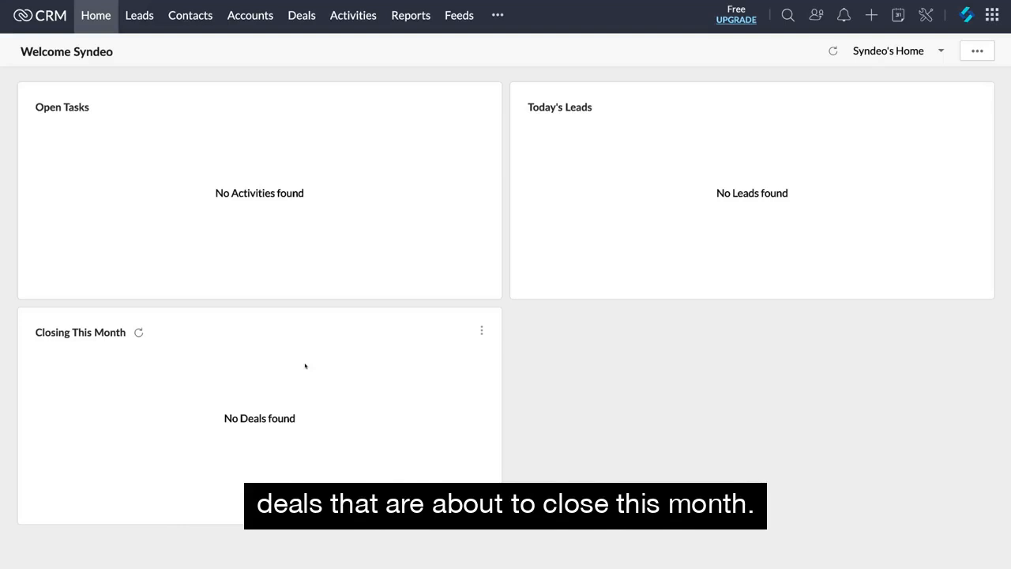
# Add a home page component named All Activities that shows the All Activities view of the Activities module.
pyautogui.click(787, 15)
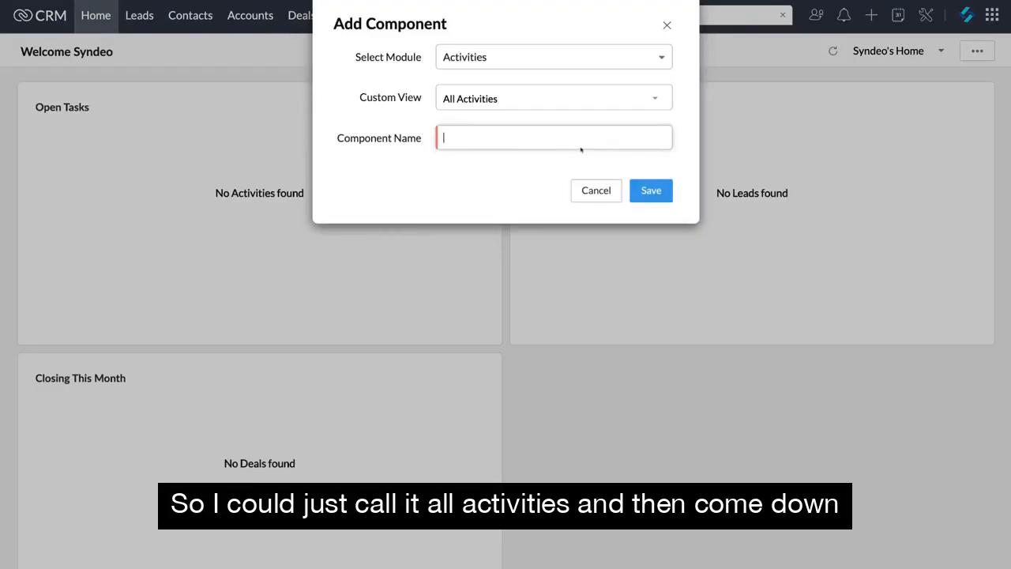
pyautogui.write('All Activities')
pyautogui.click(648, 186)
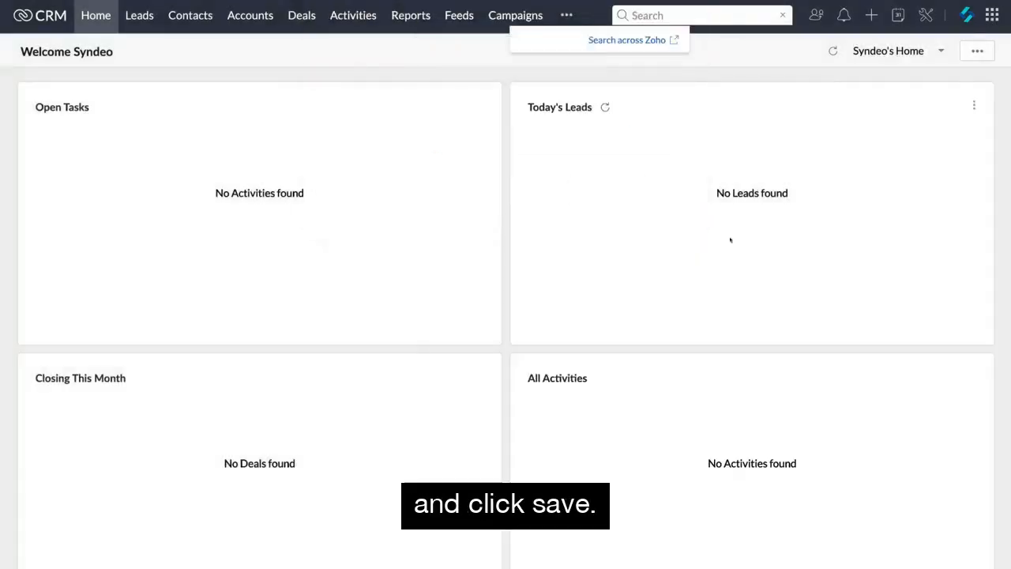
pyautogui.click(978, 51)
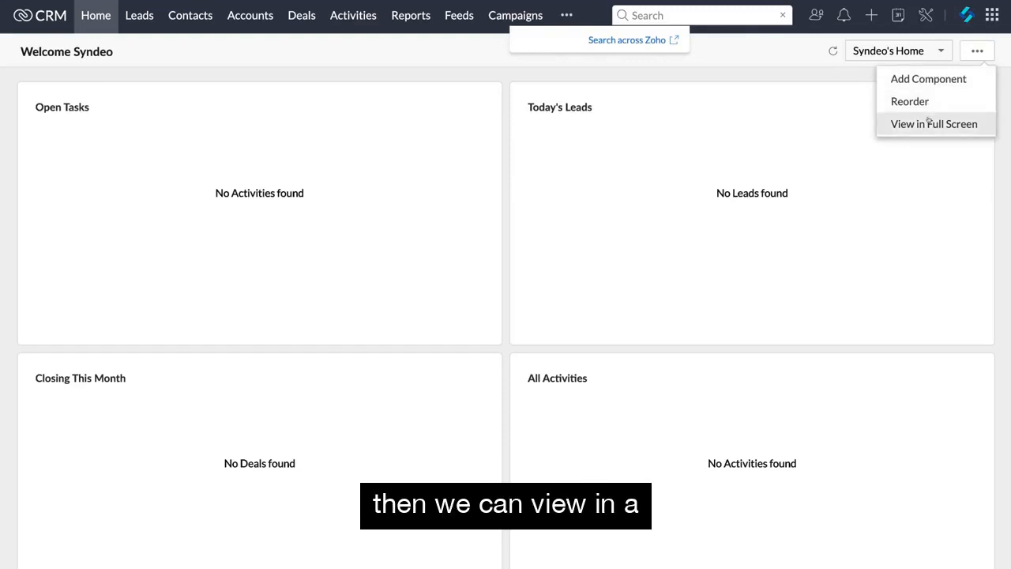
pyautogui.click(743, 79)
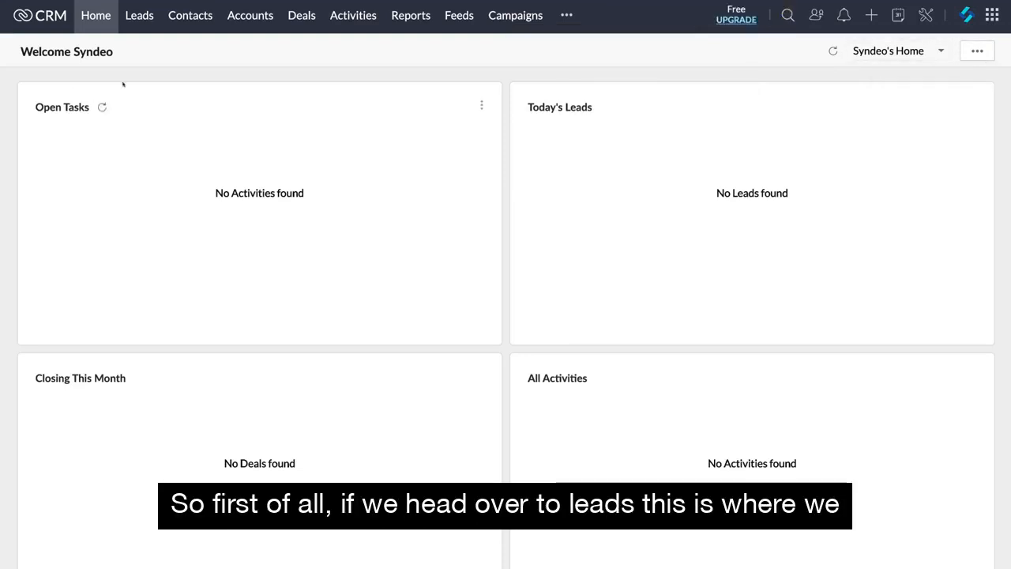
# Create a lead for the owner of Sam's Cafe with source Advertisement, industry Small/Medium Enterprise, status Contact in Future, 5 employees, rating Active and contact details.
pyautogui.click(140, 16)
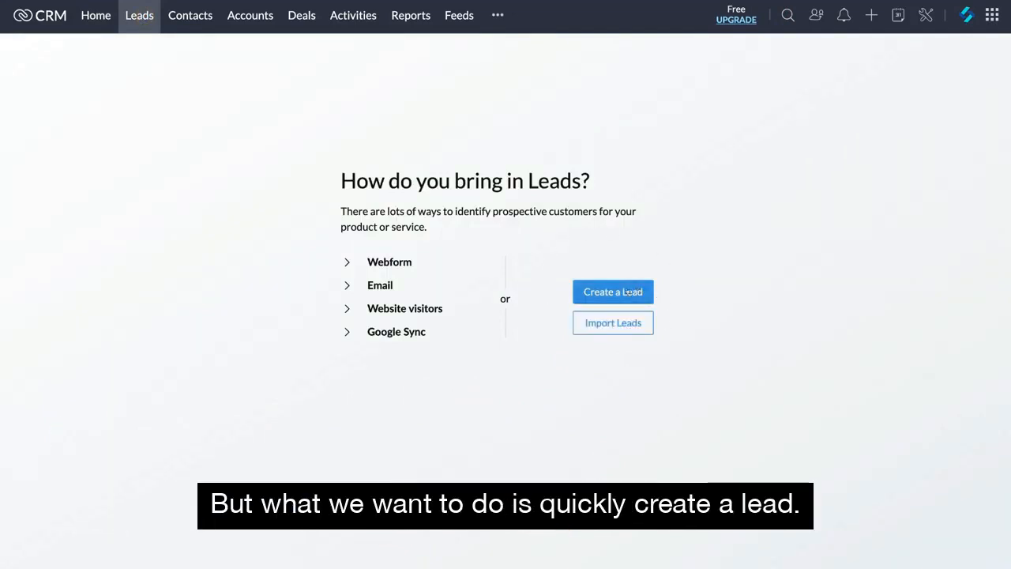
pyautogui.click(632, 292)
pyautogui.scroll(-2, 502, 308)
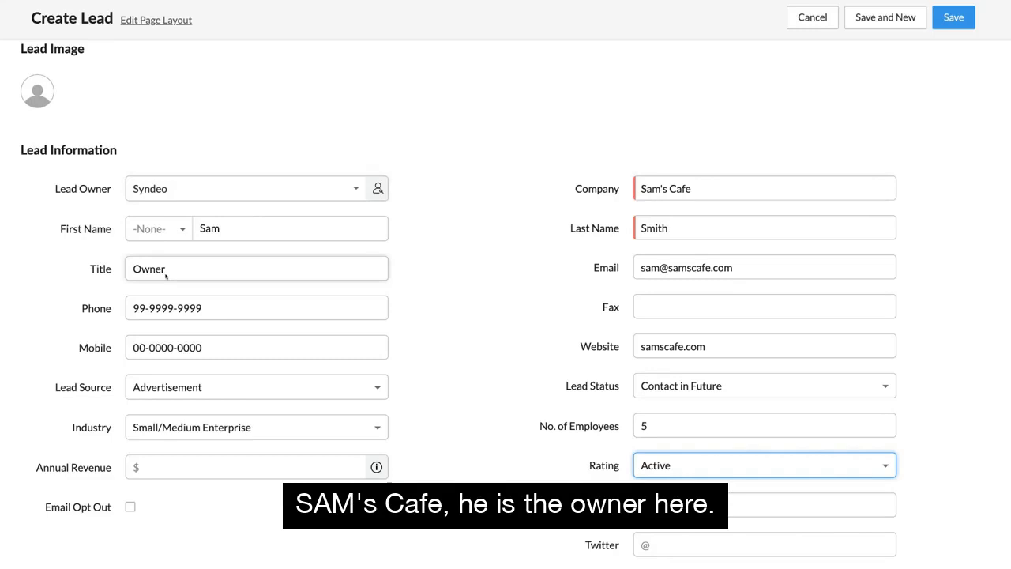
pyautogui.scroll(-1, 162, 275)
pyautogui.click(699, 457)
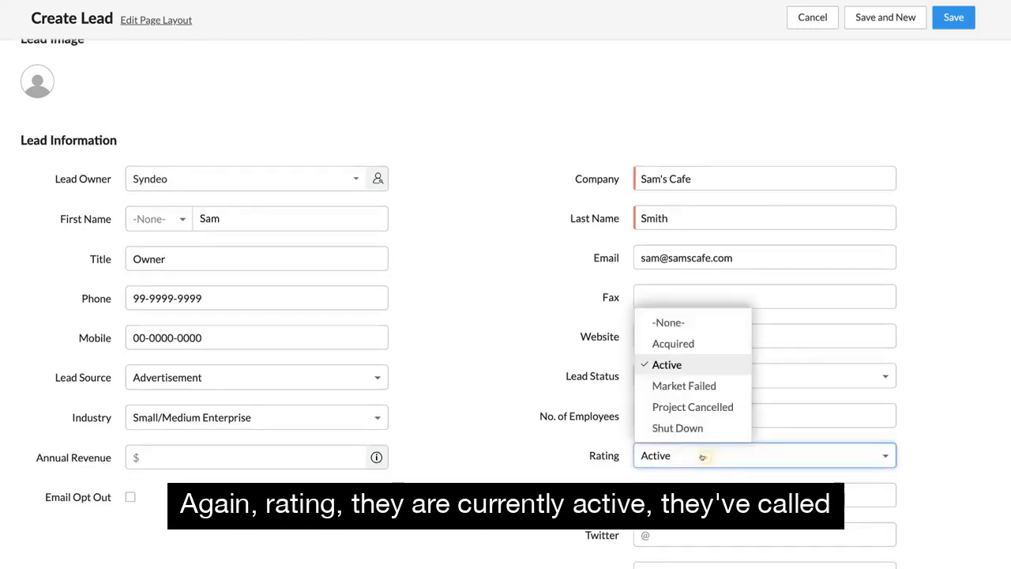
pyautogui.click(681, 362)
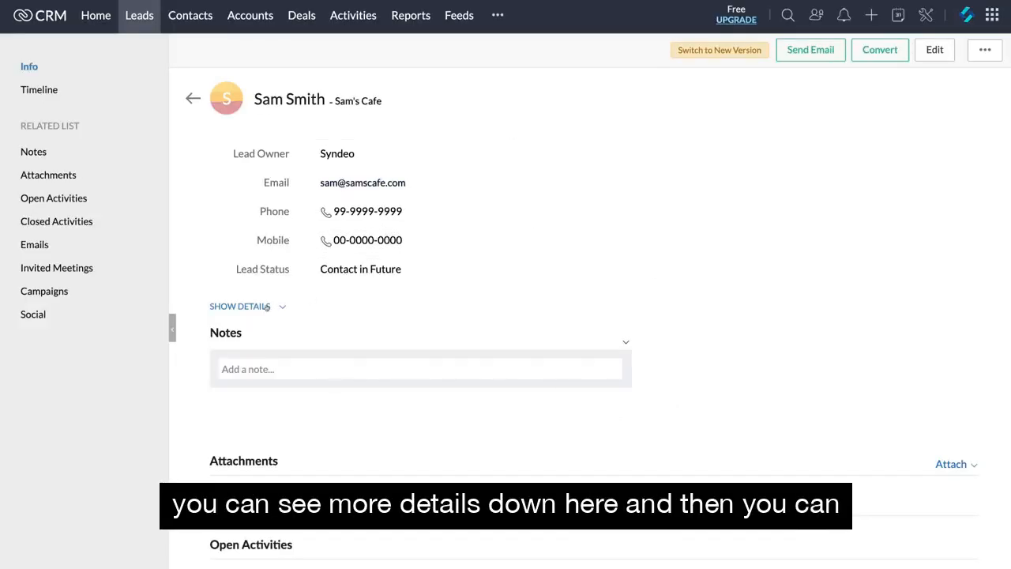
# Add the note "Need to follow up with quote." to the Sam's Cafe lead and review its details and related lists.
pyautogui.click(267, 307)
pyautogui.click(267, 306)
pyautogui.scroll(-1, 423, 314)
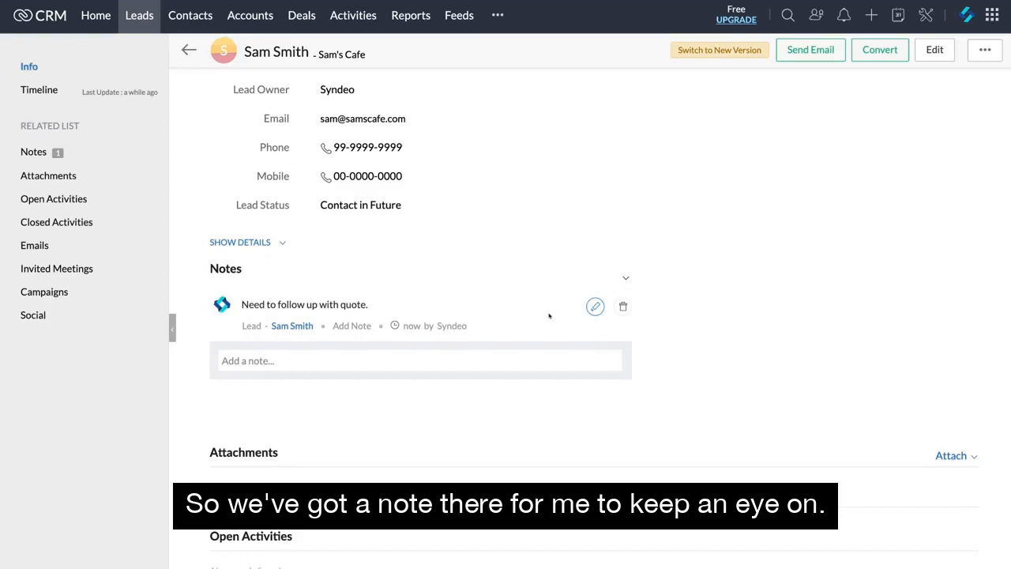
pyautogui.scroll(-5, 738, 355)
pyautogui.scroll(6, 738, 355)
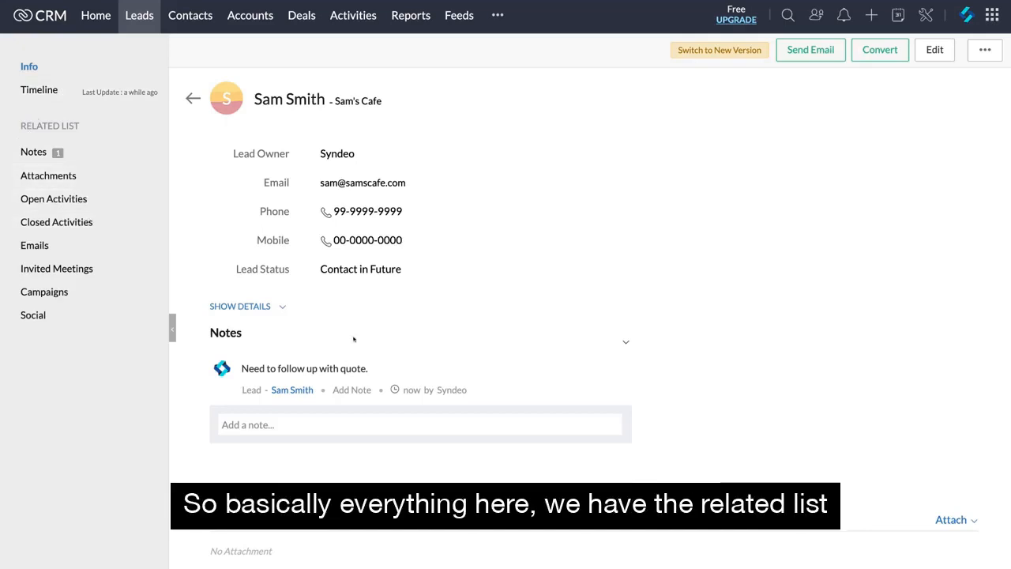
pyautogui.scroll(-3, 353, 338)
pyautogui.scroll(3, 353, 339)
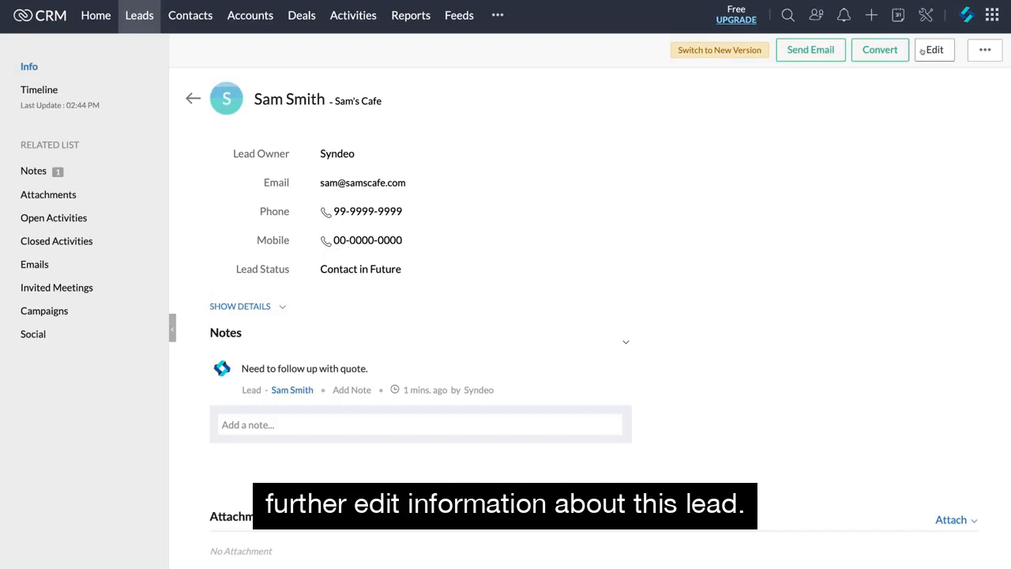
pyautogui.click(972, 51)
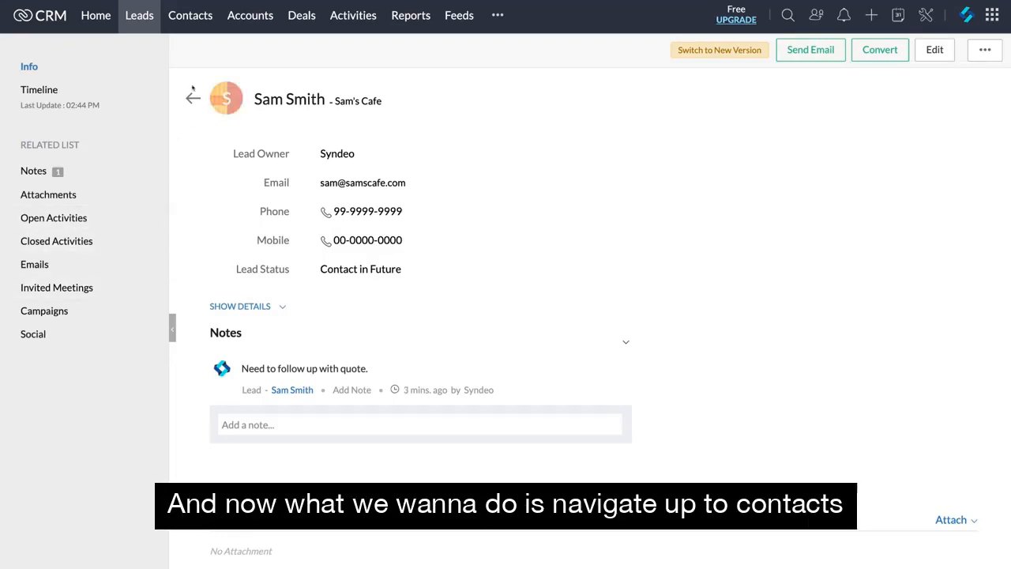
# Create and save a contact with title Owner and lead source Cold Call, filling in the name, e-mail, phone numbers, mailing address and description.
pyautogui.click(191, 17)
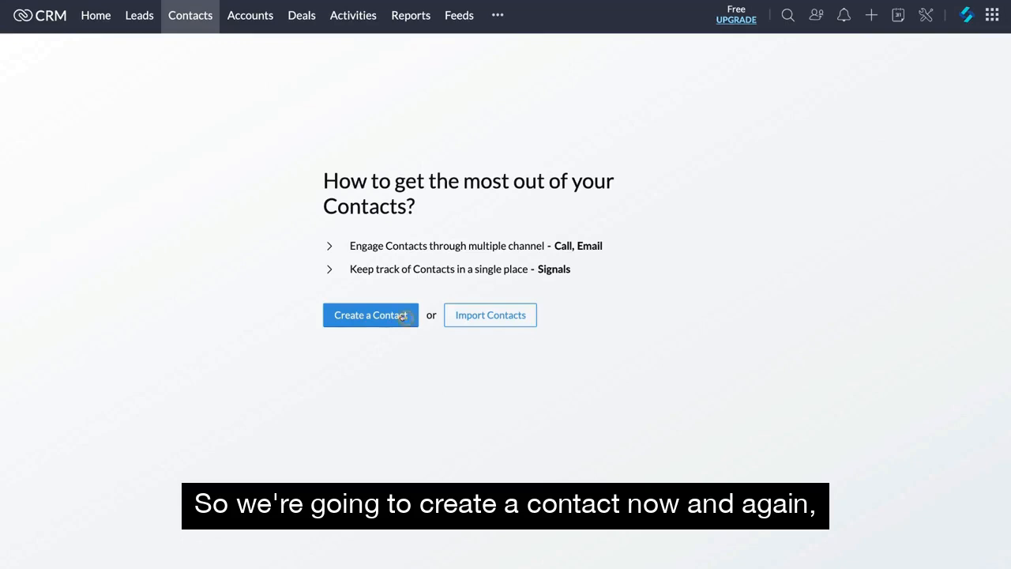
pyautogui.click(404, 315)
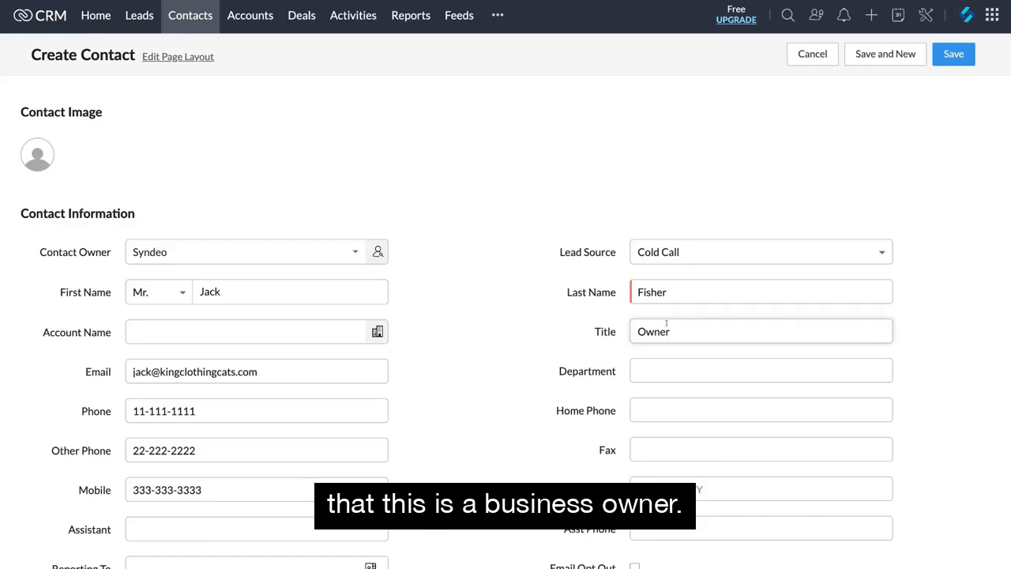
pyautogui.scroll(-4, 435, 441)
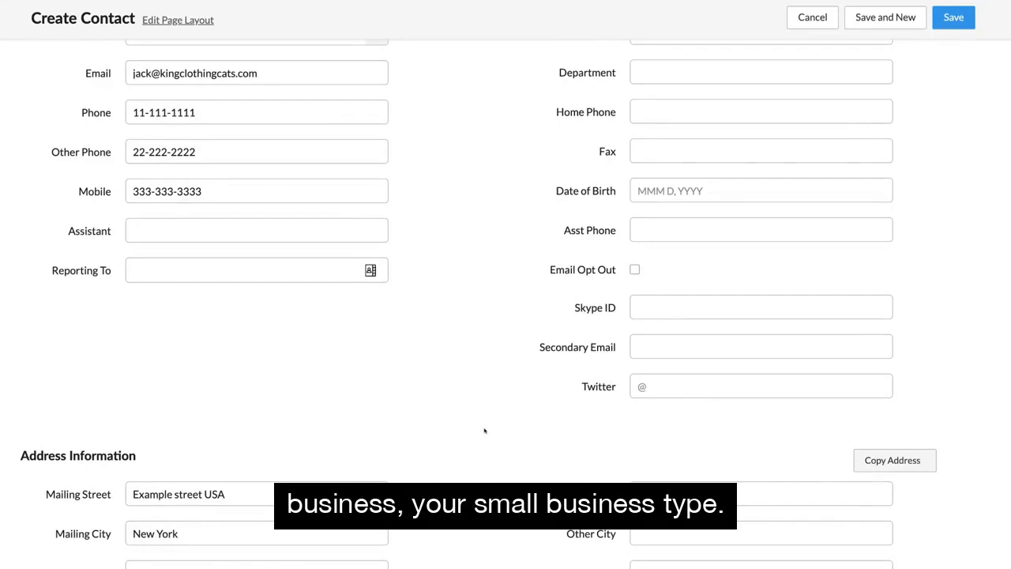
pyautogui.scroll(-5, 448, 337)
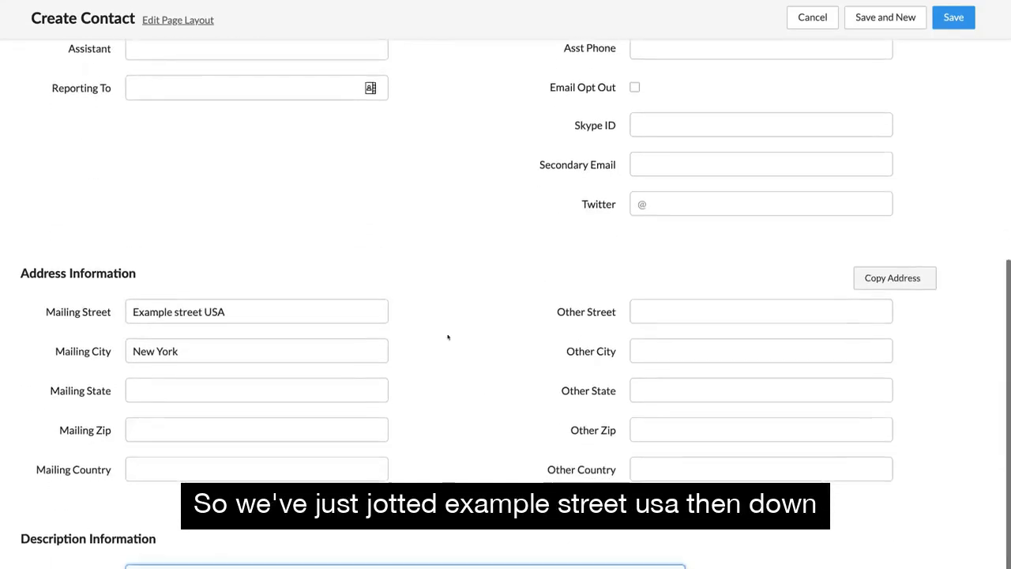
pyautogui.scroll(-1, 463, 316)
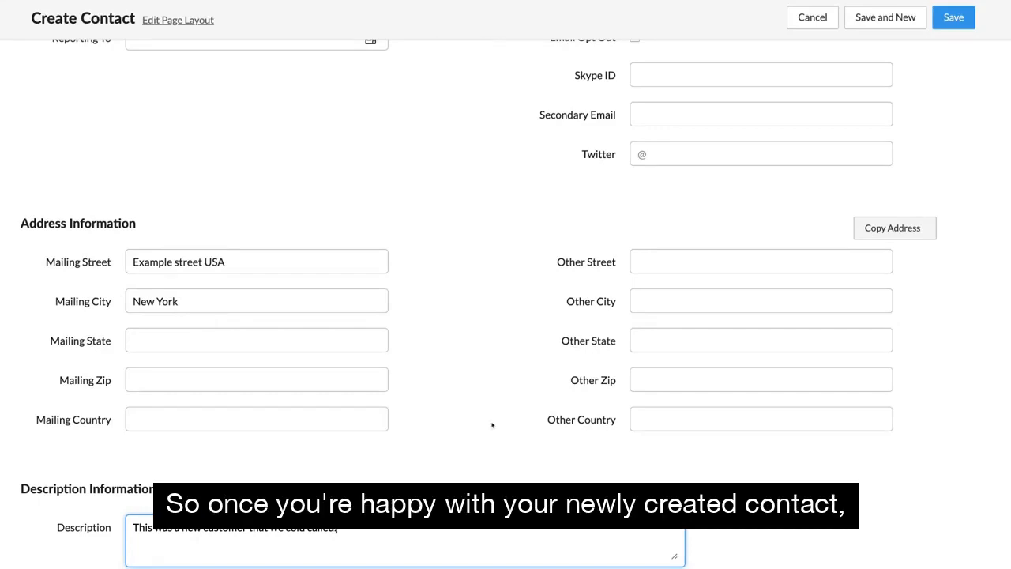
pyautogui.scroll(7, 492, 425)
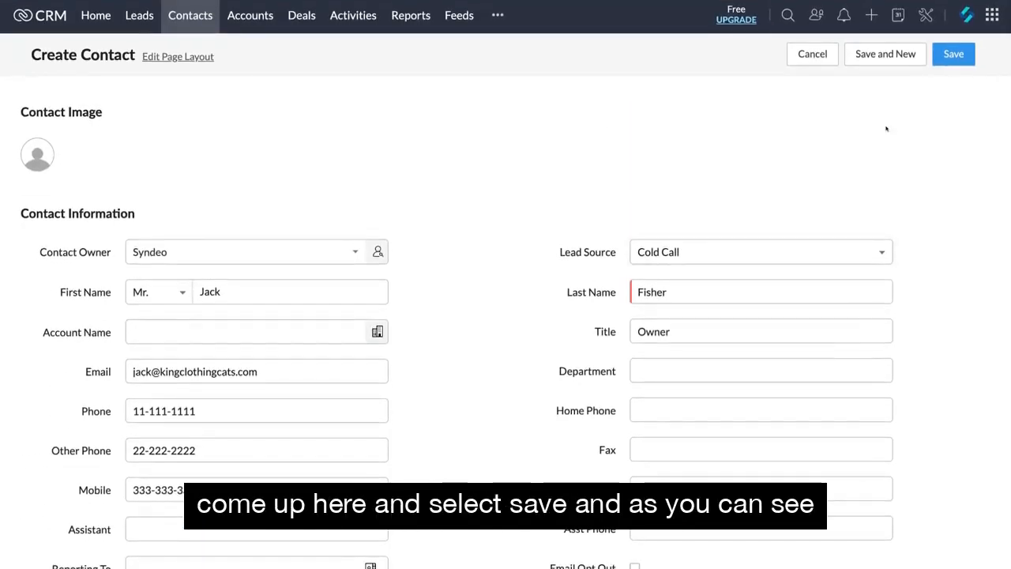
pyautogui.click(951, 57)
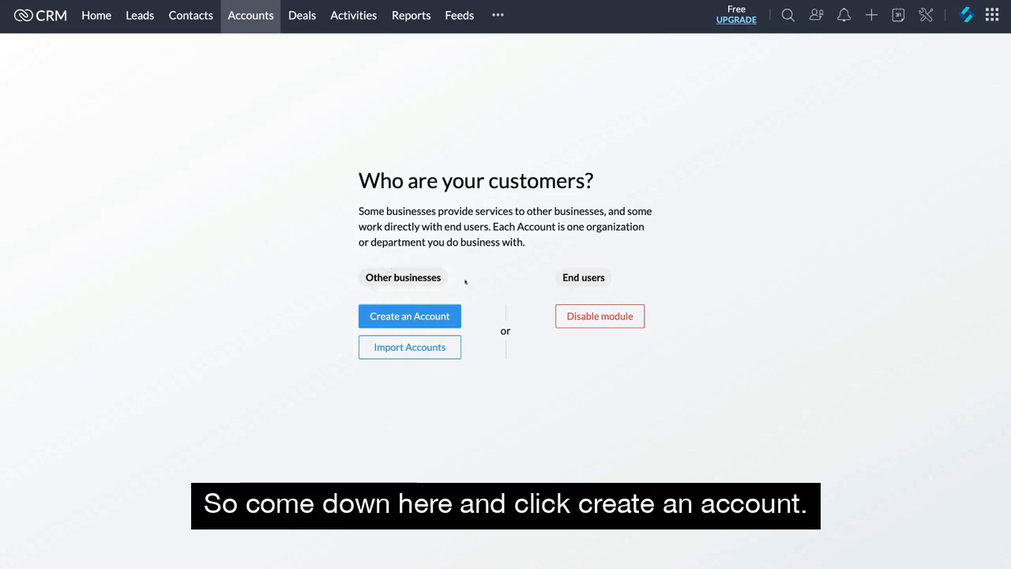
# Create the account King Clothing Cat with website kingclothingcat.com, industry Small/Medium Enterprise, 10 employees and a phone number.
pyautogui.click(434, 324)
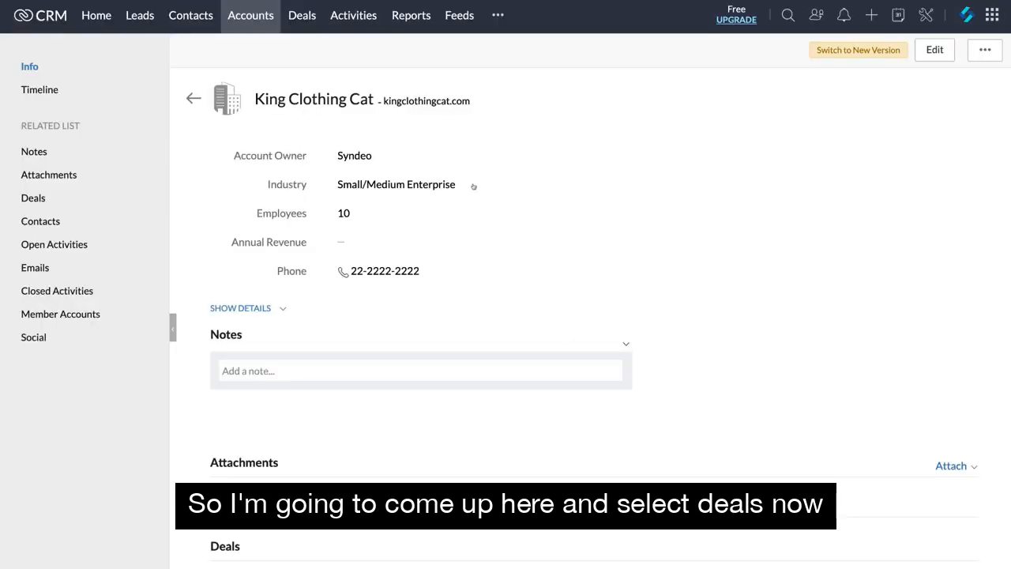
# Create the New Business deal Website Design (Standard) for King Clothing Cat: $10000, closing Sep 24, 2020, next step Closing meeting, stage Negotiation/Review, 90% probability.
pyautogui.click(303, 16)
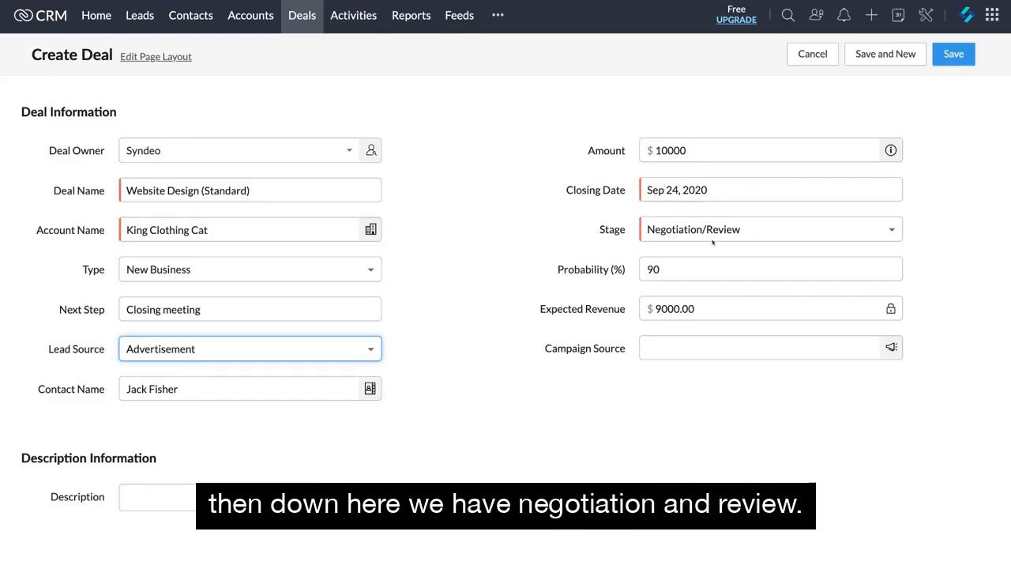
pyautogui.click(726, 231)
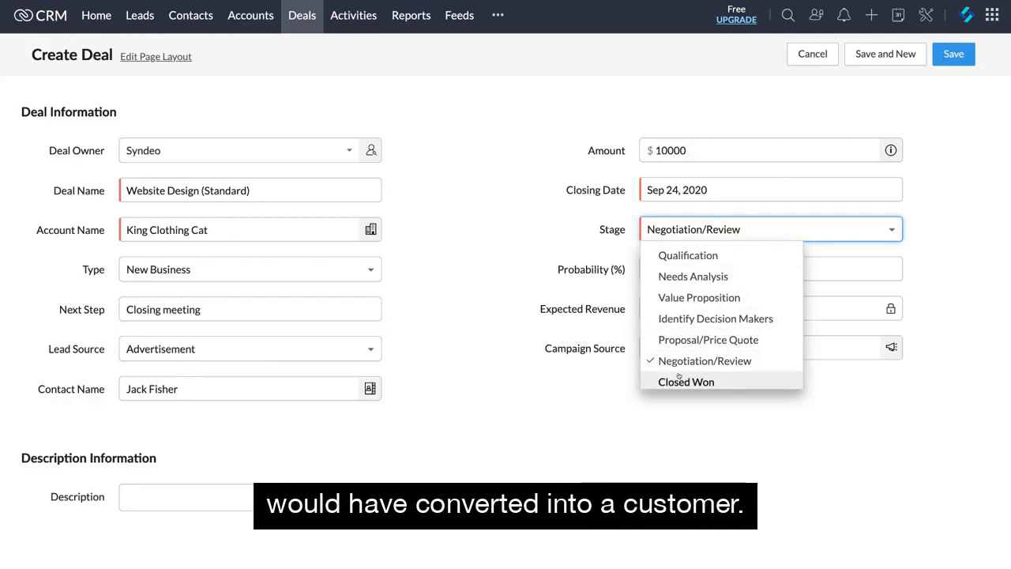
pyautogui.click(660, 228)
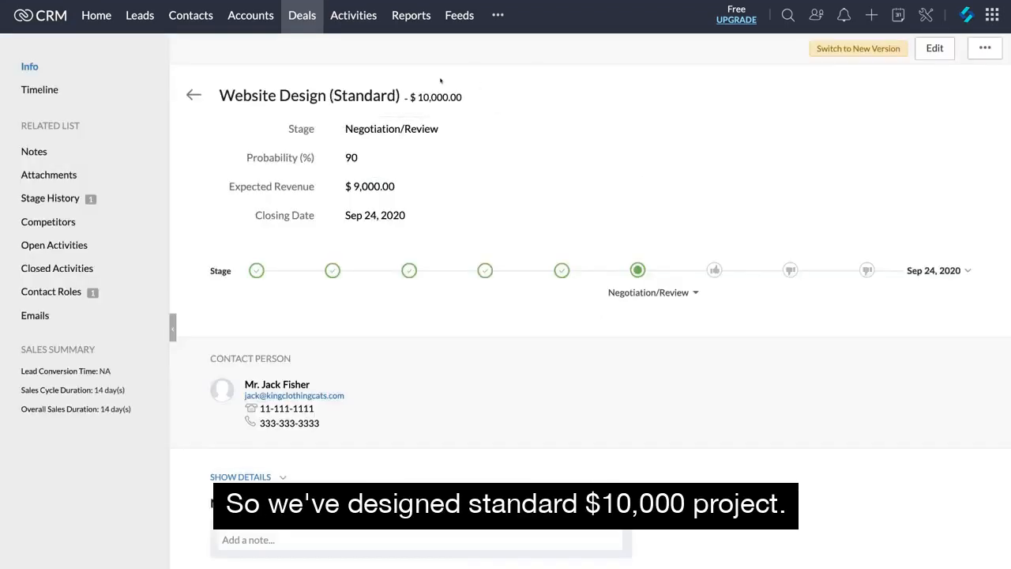
# Try the Closed Won and Closed Lost stages on the Website Design (Standard) deal.
pyautogui.click(715, 270)
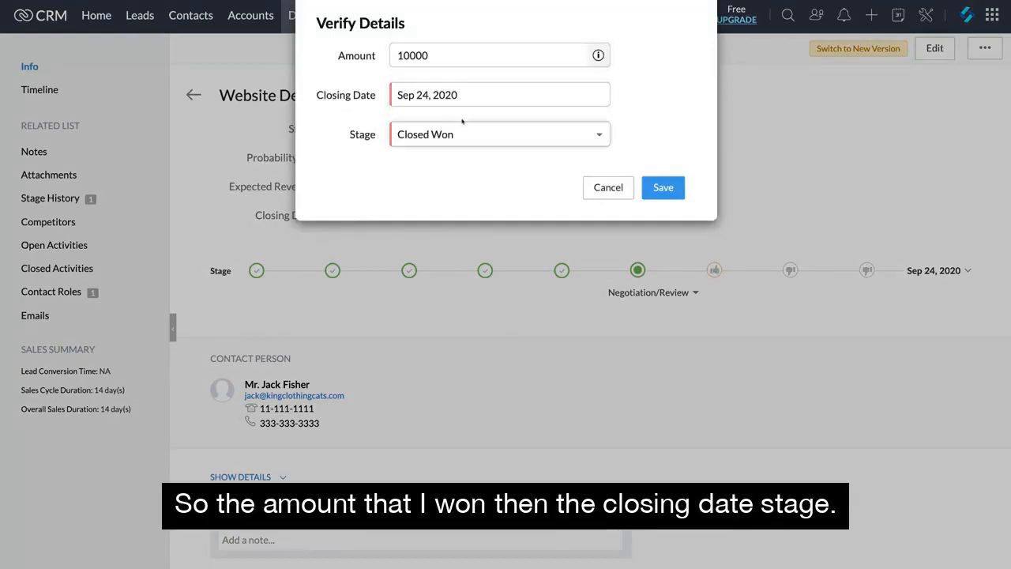
pyautogui.click(602, 185)
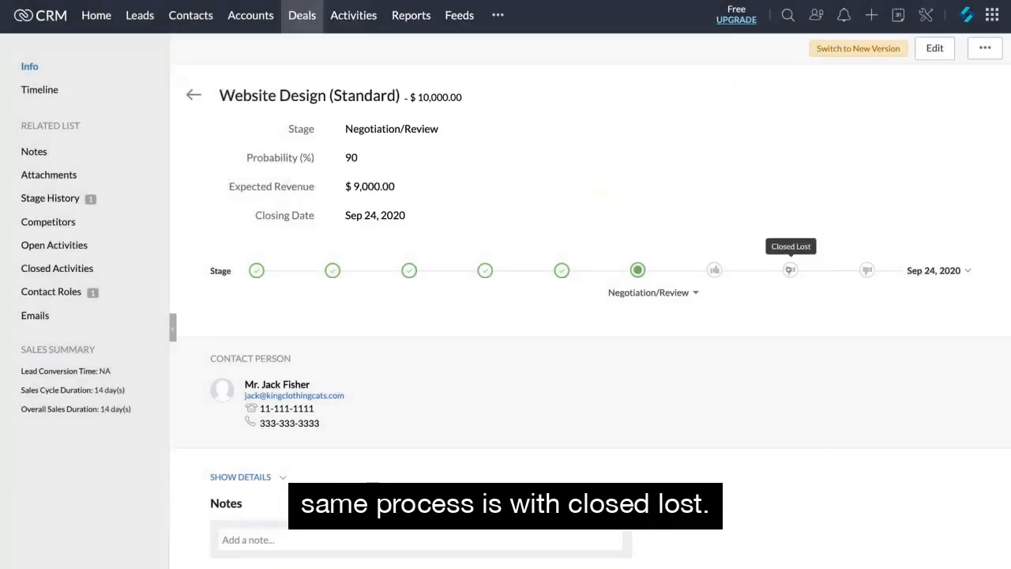
pyautogui.click(790, 269)
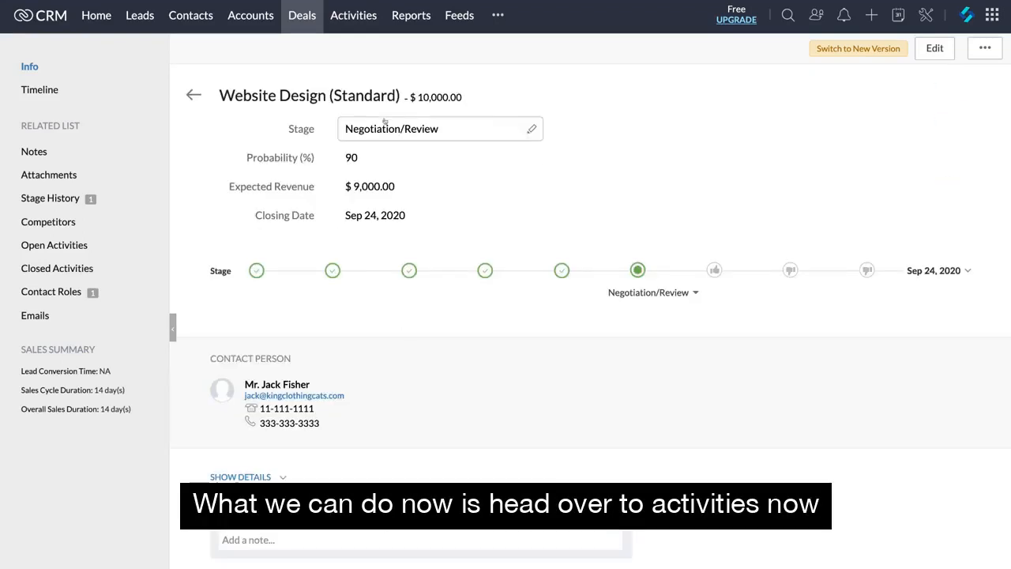
# Go to the activities and look at the new task form, leaving it without saving.
pyautogui.click(356, 16)
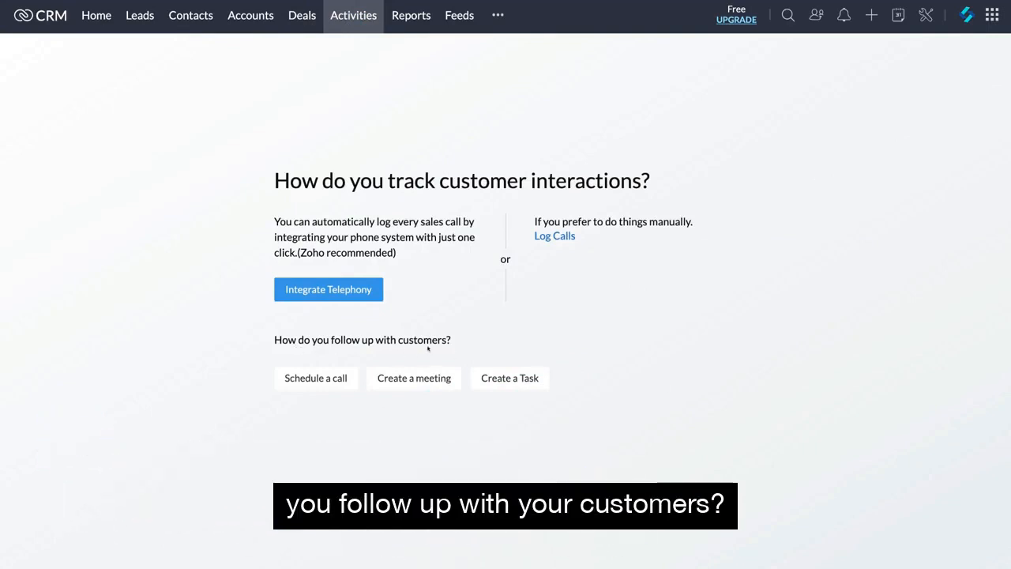
pyautogui.click(510, 377)
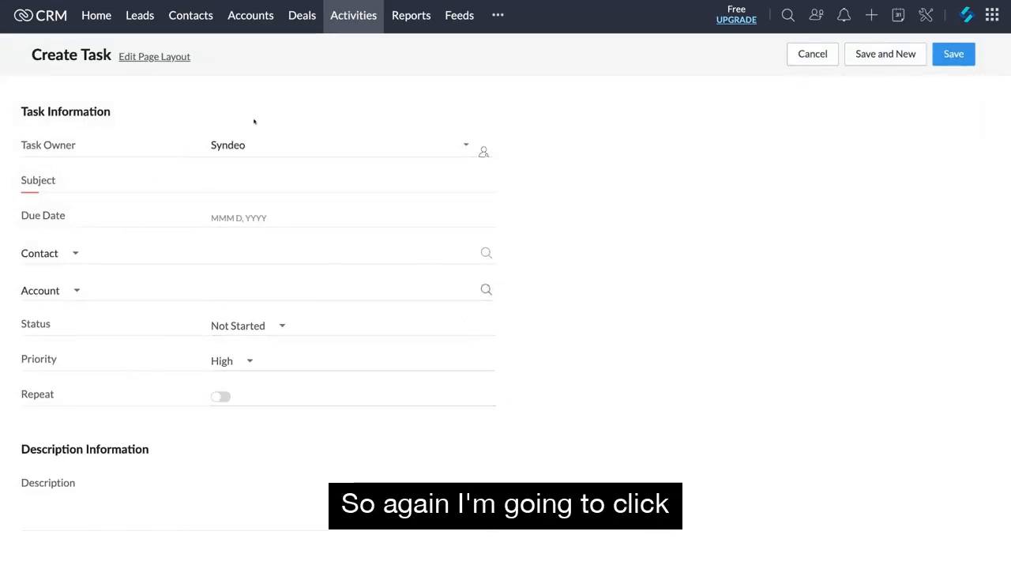
pyautogui.click(345, 24)
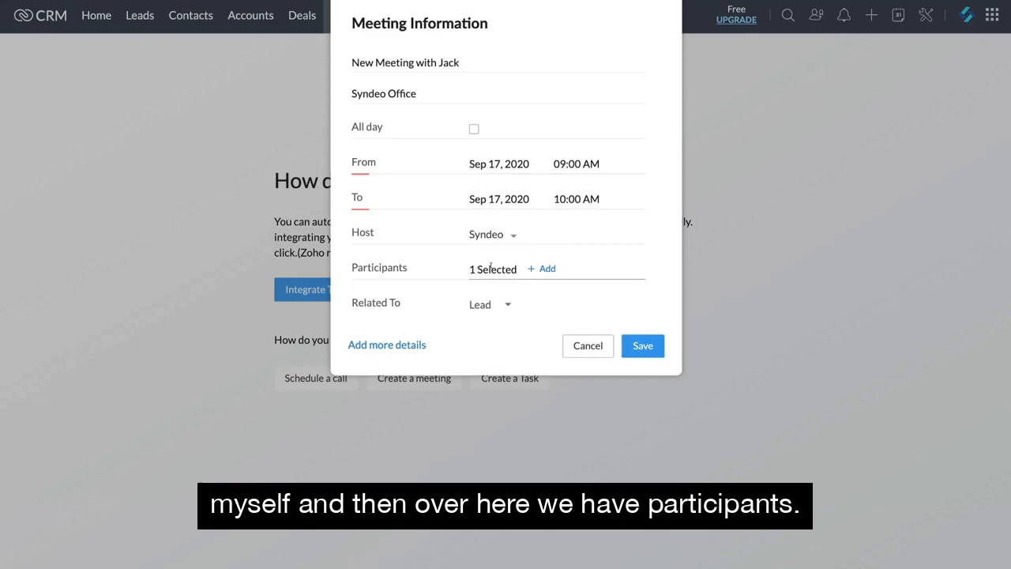
# Schedule a meeting at Syndeo Office on Sep 17, 2020, 09:00 AM to 10:00 AM, with the contact as participant, checking the leads and users lists.
pyautogui.click(538, 269)
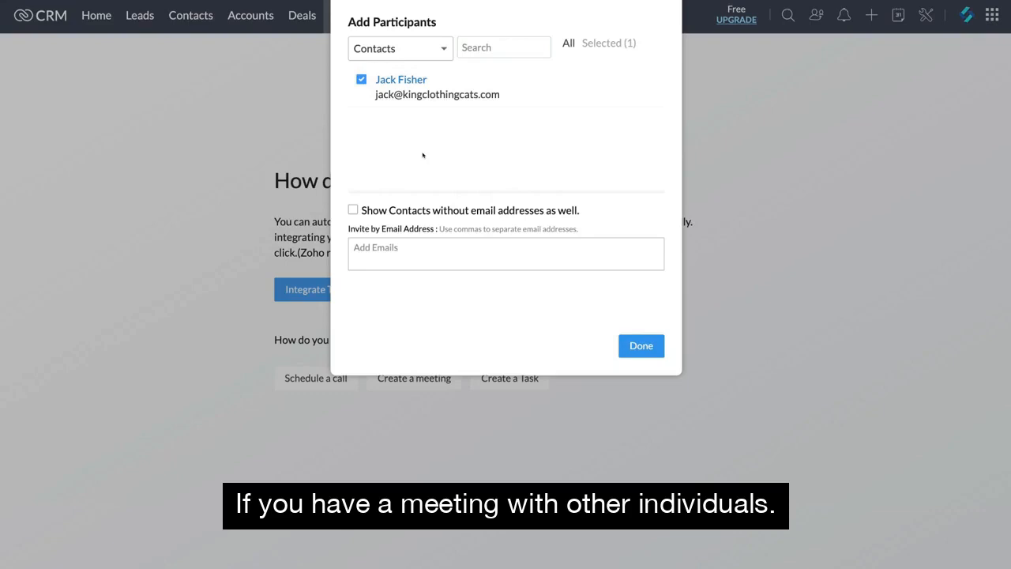
pyautogui.click(440, 50)
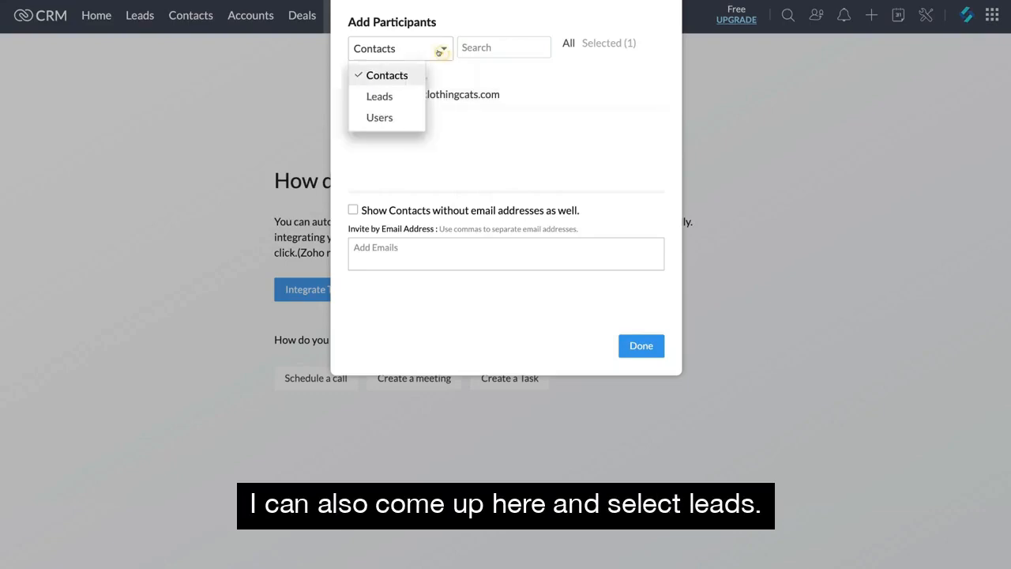
pyautogui.click(395, 96)
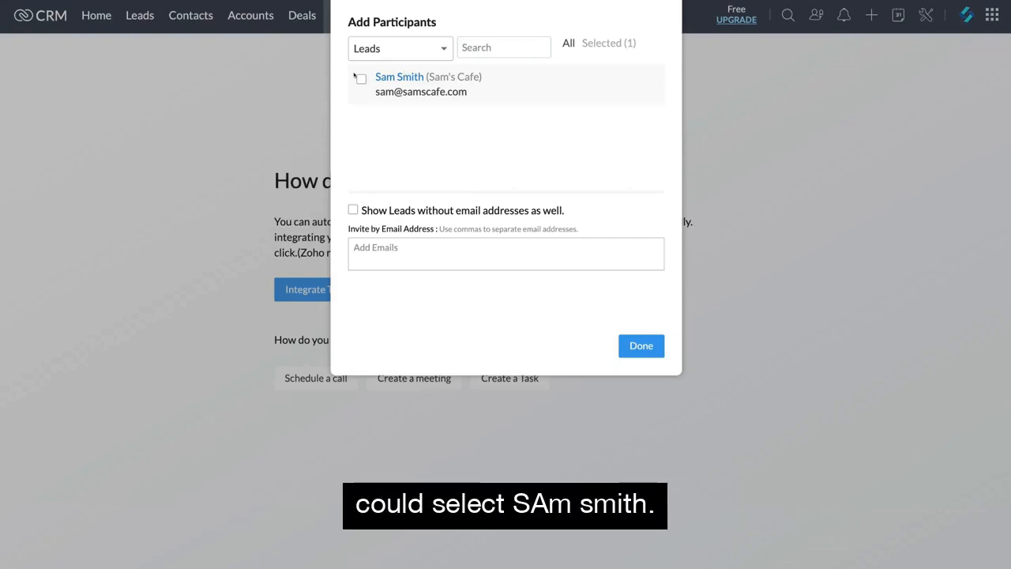
pyautogui.click(431, 47)
pyautogui.click(403, 117)
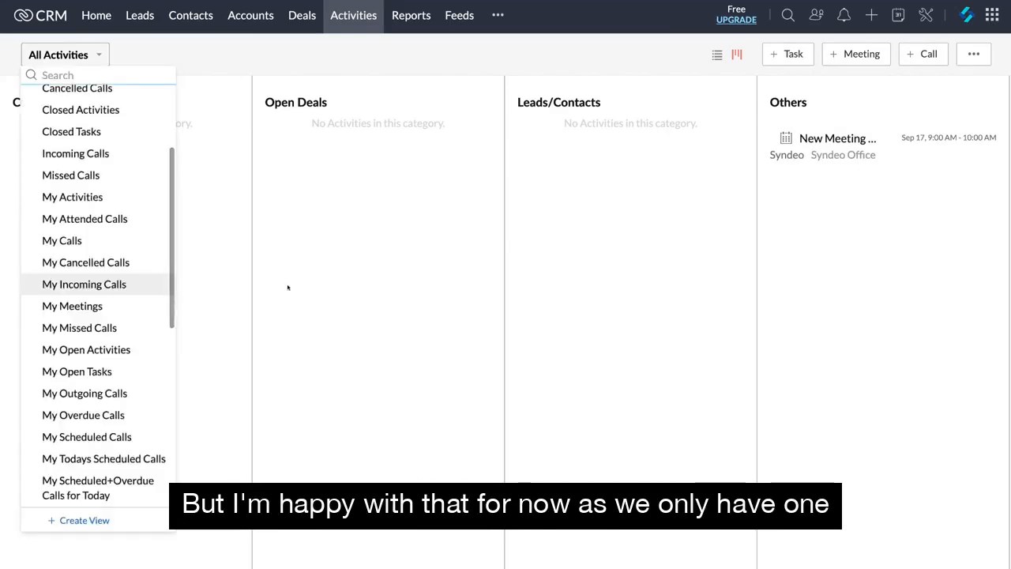
# Open the feeds to view the recent record updates.
pyautogui.click(287, 287)
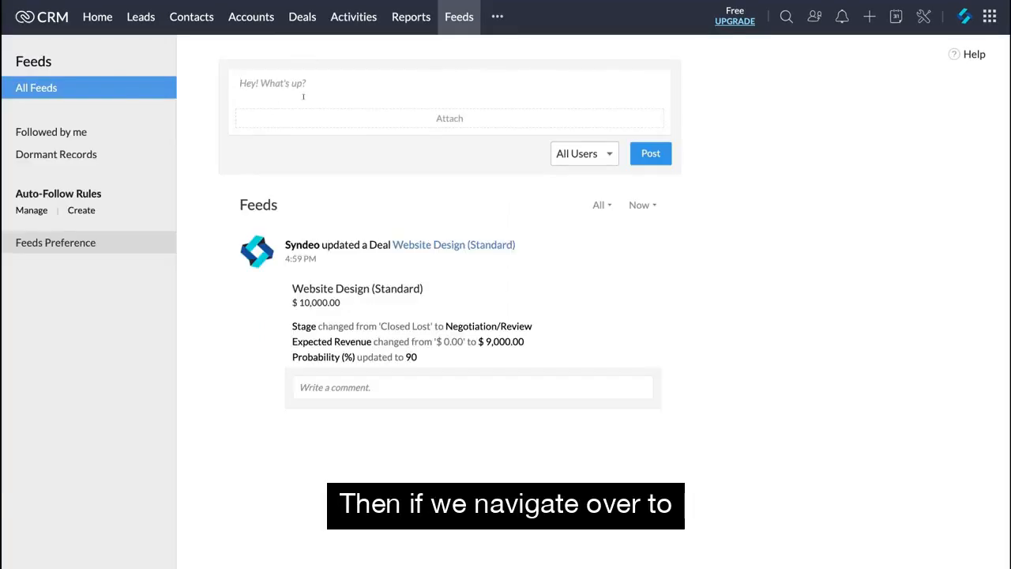
# Open the Campaigns module and the Documents module to view what each one holds.
pyautogui.click(497, 16)
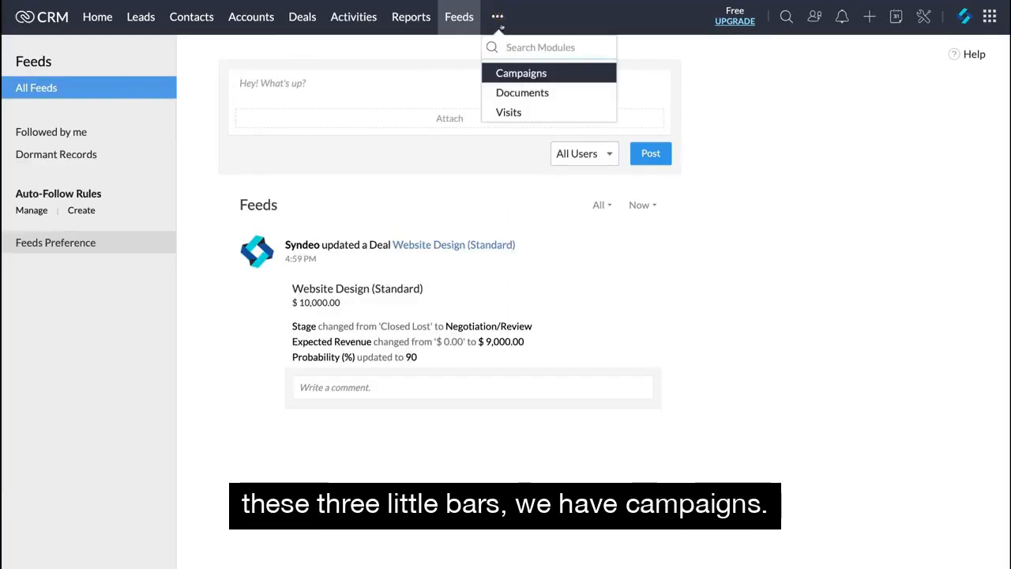
pyautogui.click(542, 73)
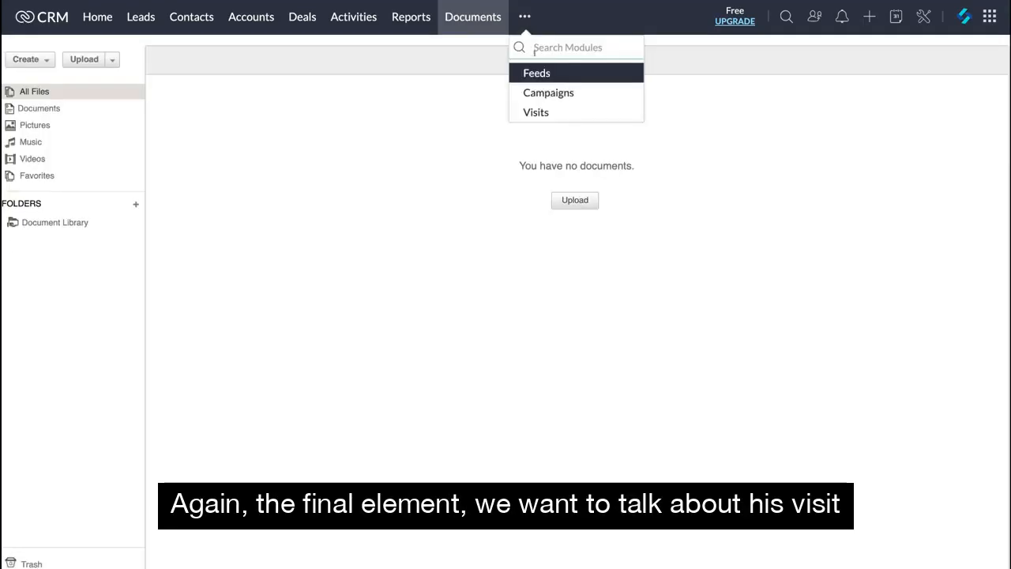
# Open the Visits module and read through its visitor tracking introduction, up to the Converge Deals Seamlessly section.
pyautogui.click(569, 110)
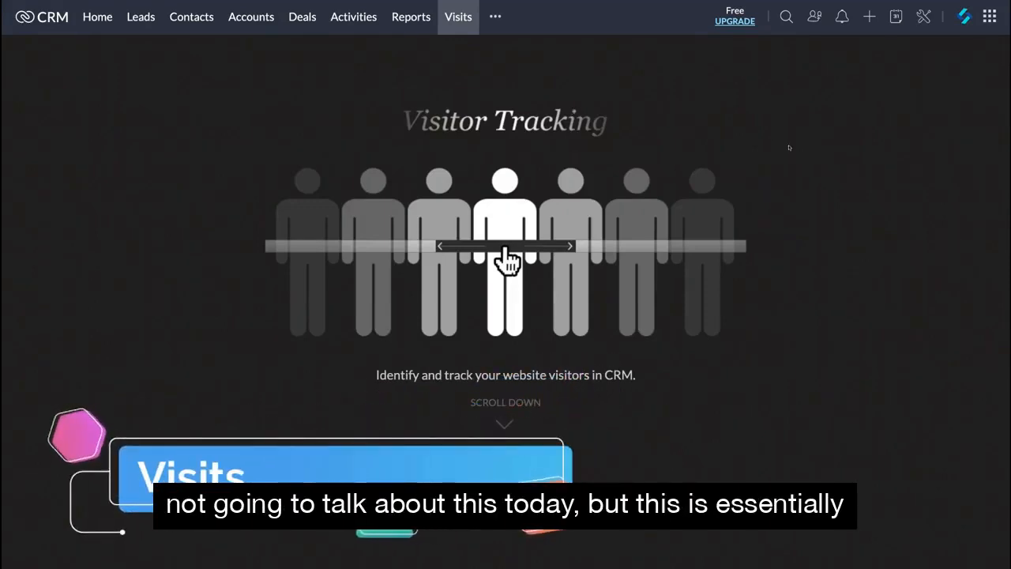
pyautogui.scroll(-2, 806, 266)
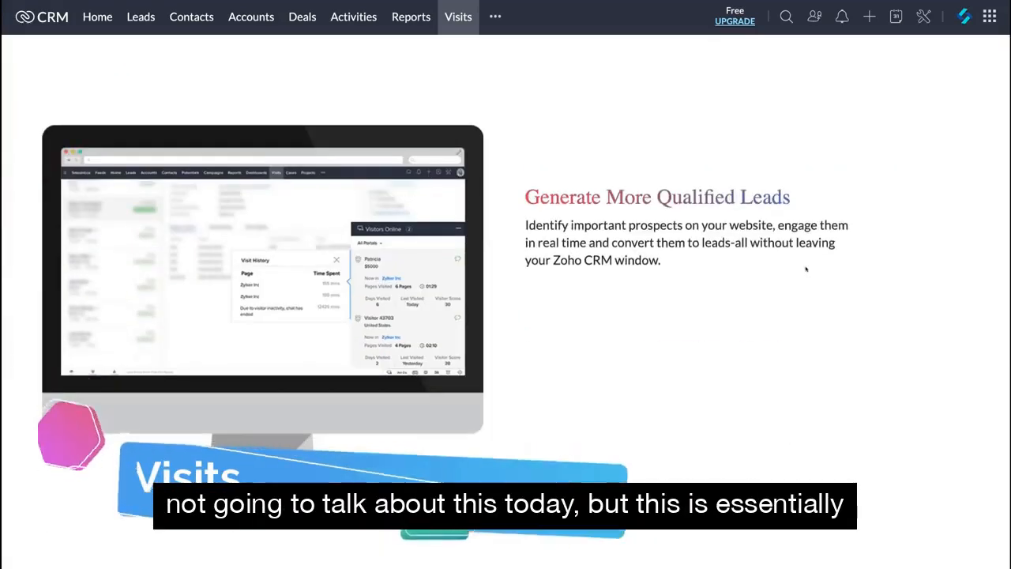
pyautogui.scroll(2, 806, 269)
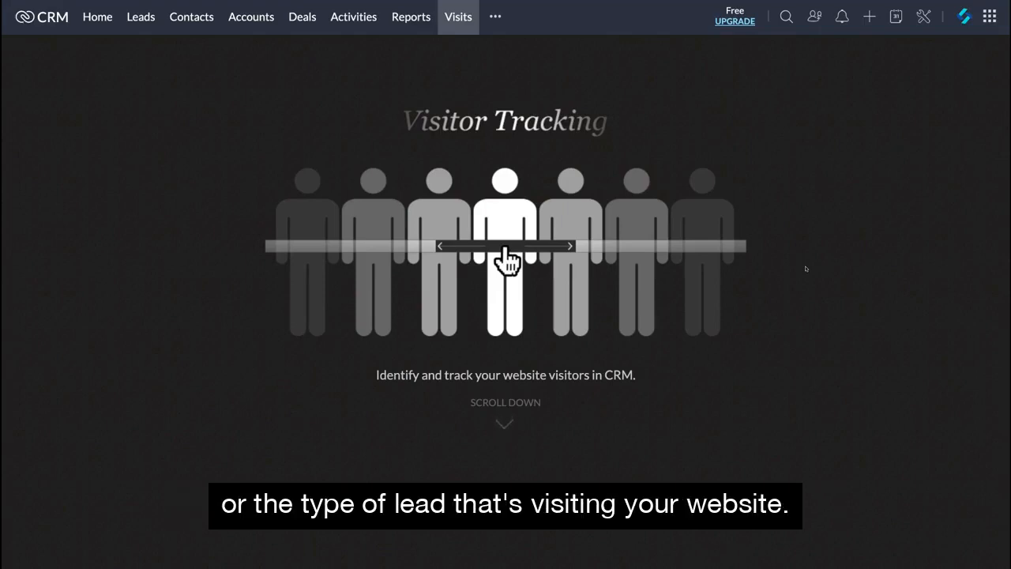
pyautogui.scroll(-3, 806, 269)
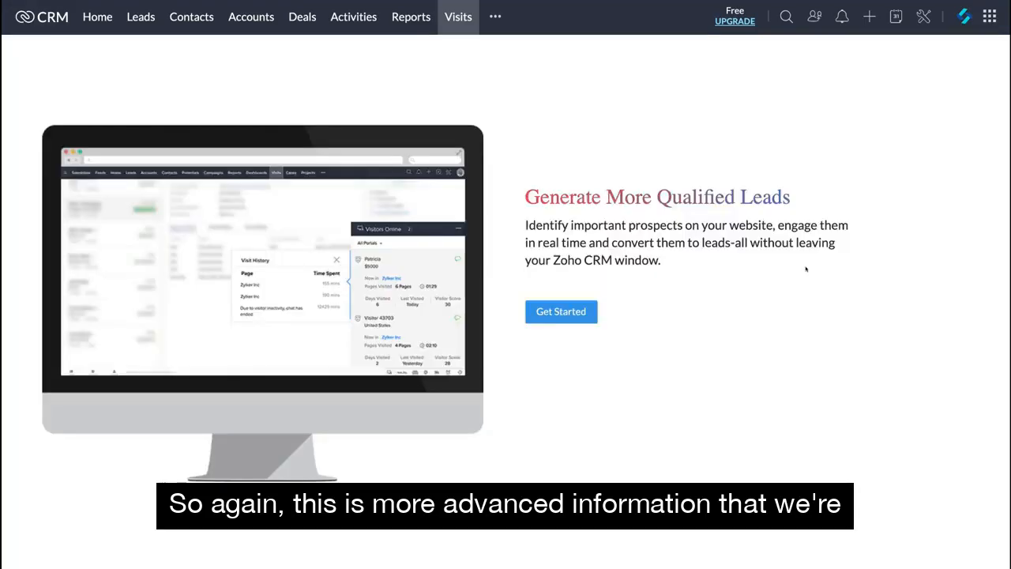
pyautogui.scroll(-3, 806, 268)
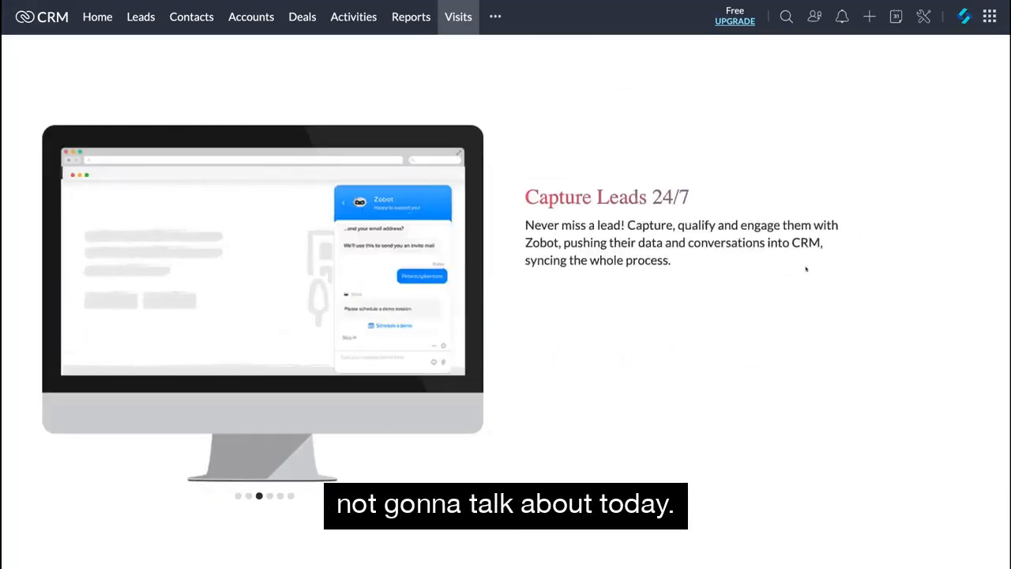
pyautogui.scroll(-3, 806, 269)
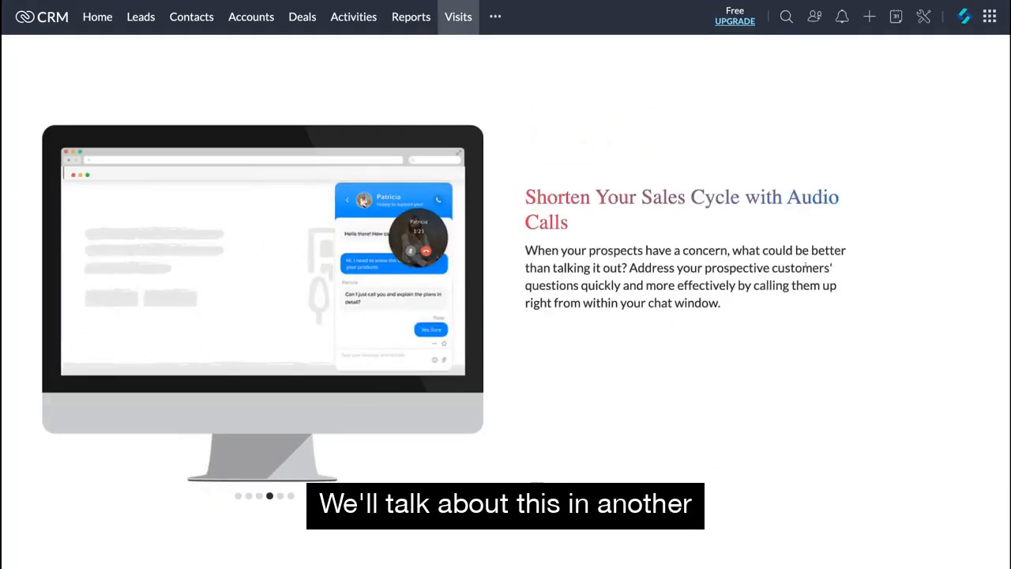
pyautogui.scroll(-3, 806, 269)
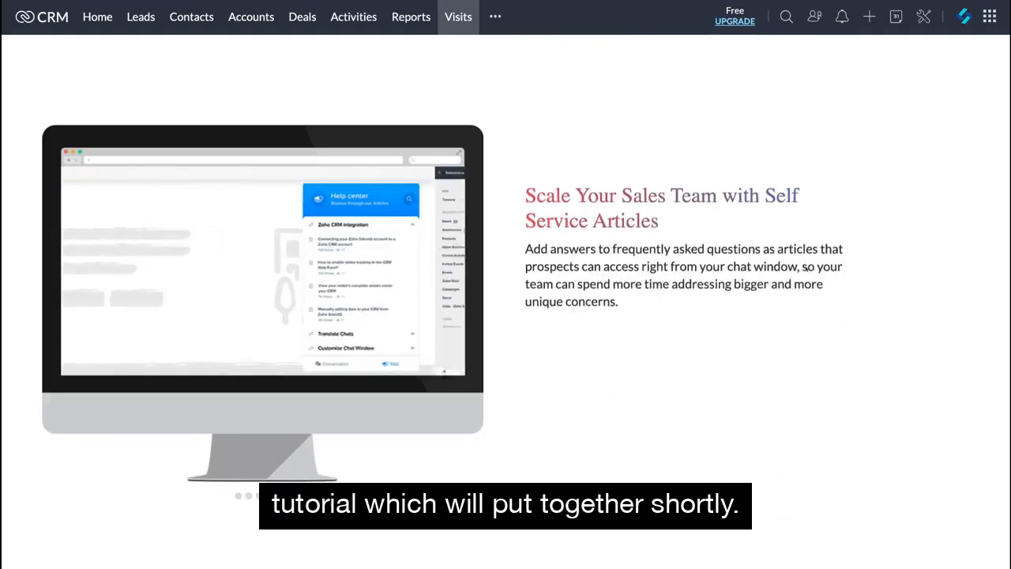
pyautogui.scroll(-3, 806, 269)
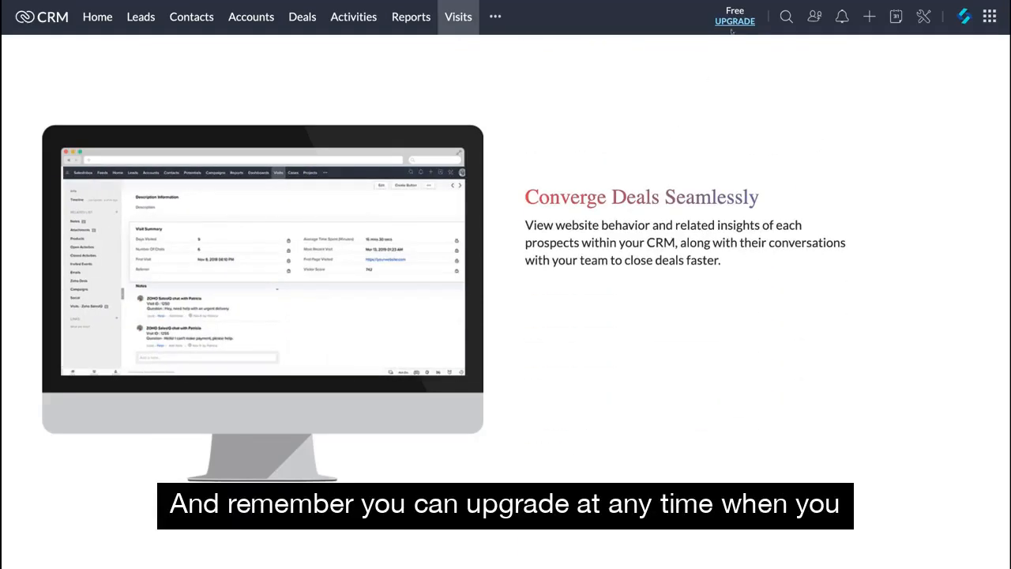